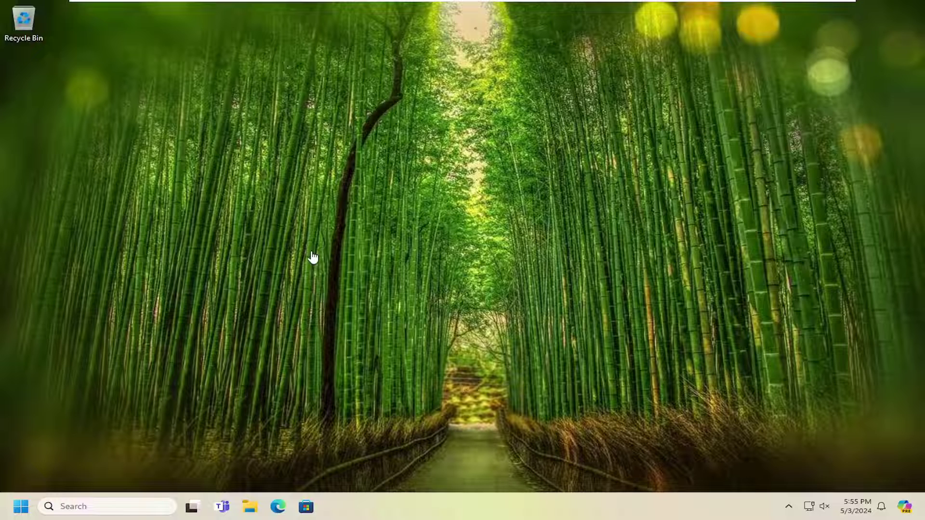
Launch Registry Editor from a Start menu search as administrator, approving the UAC prompt.
click(16, 513)
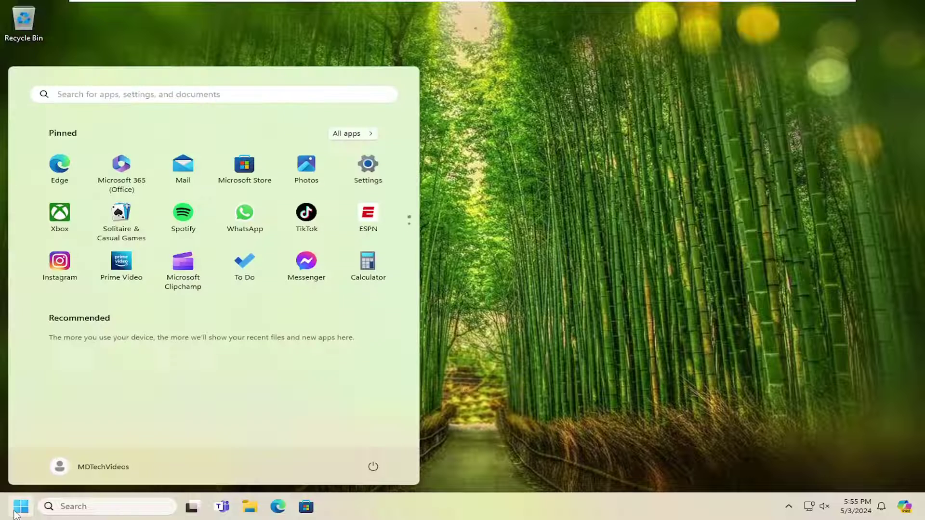
text(regedit)
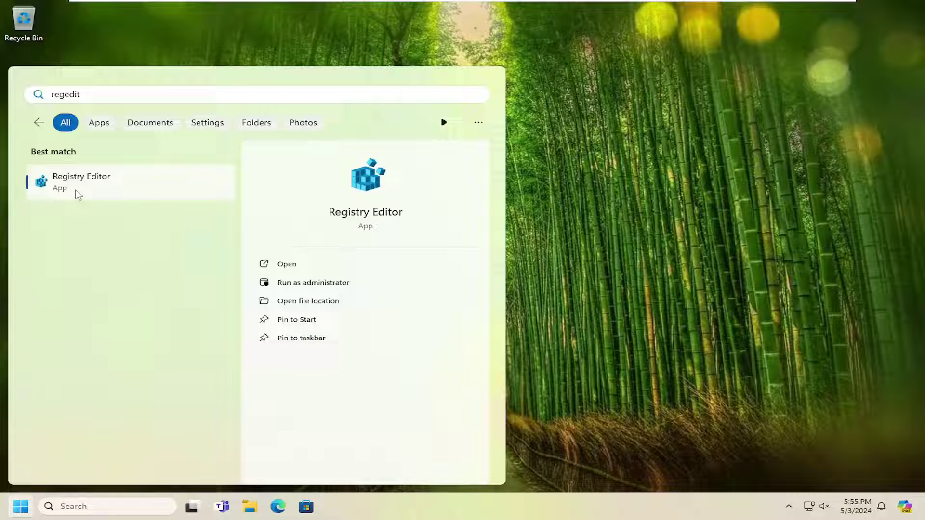
right_click(72, 188)
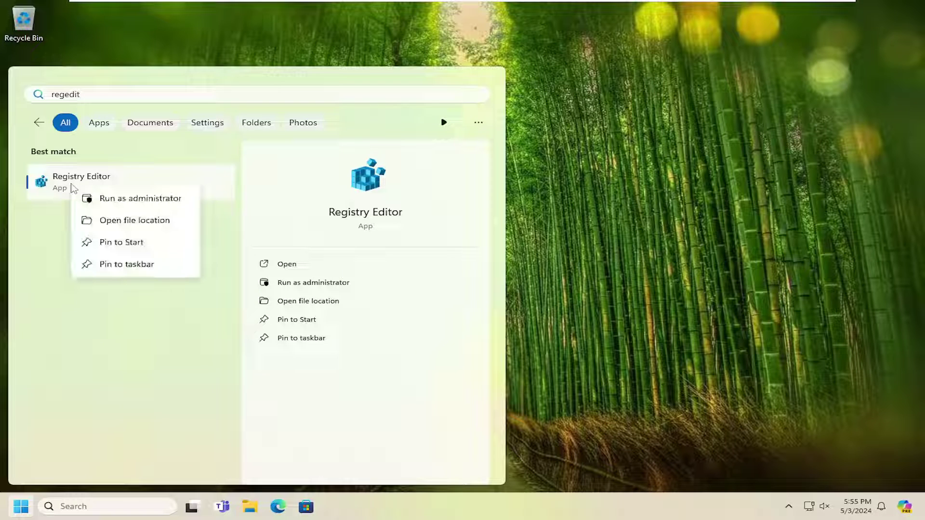
click(127, 201)
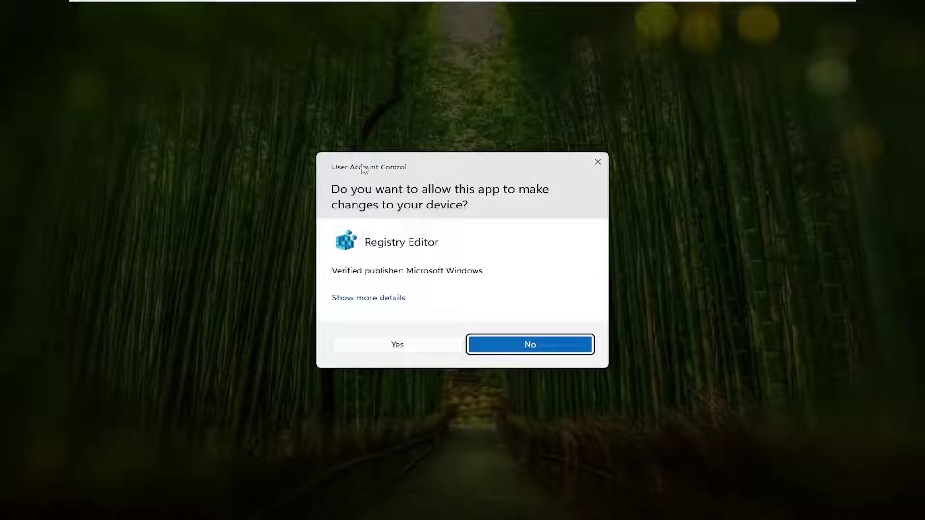
click(393, 345)
Collapse the tree to Computer, then open File > Export and cancel it.
click(149, 140)
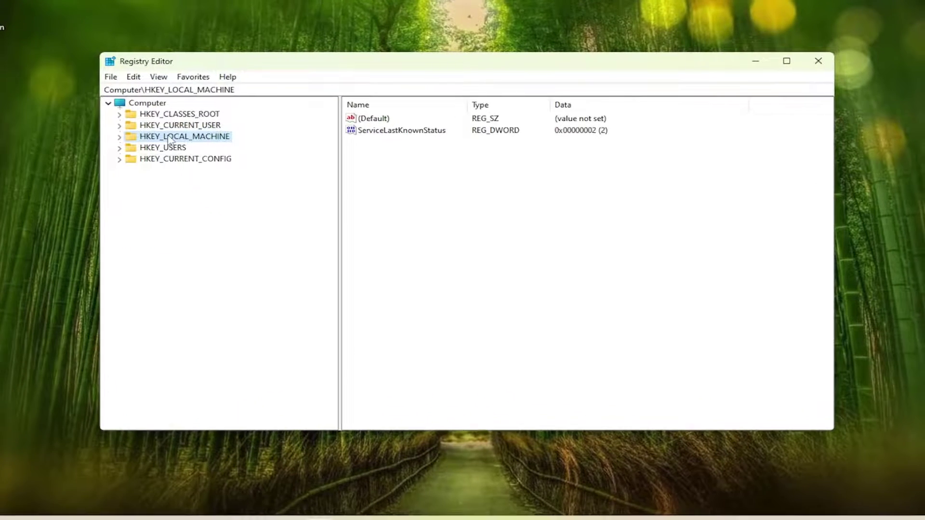
click(177, 110)
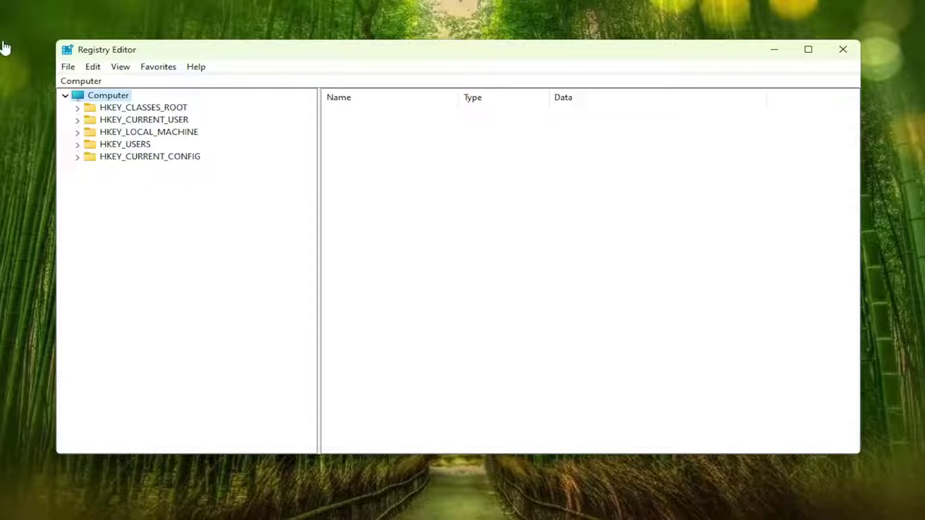
click(66, 69)
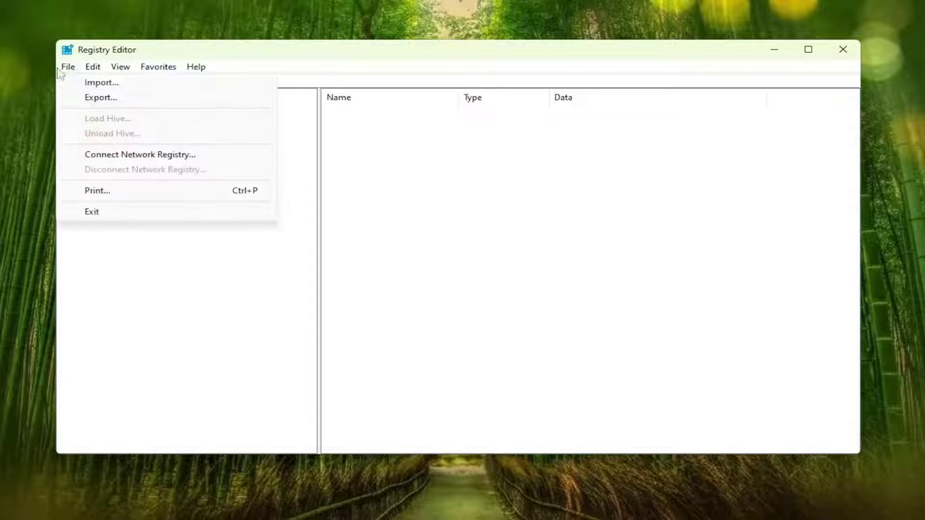
click(92, 101)
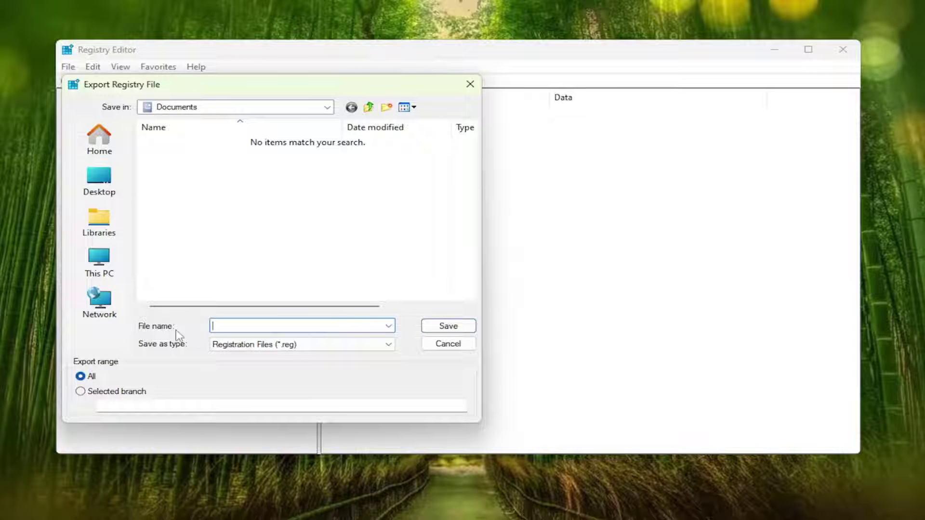
click(212, 326)
click(460, 344)
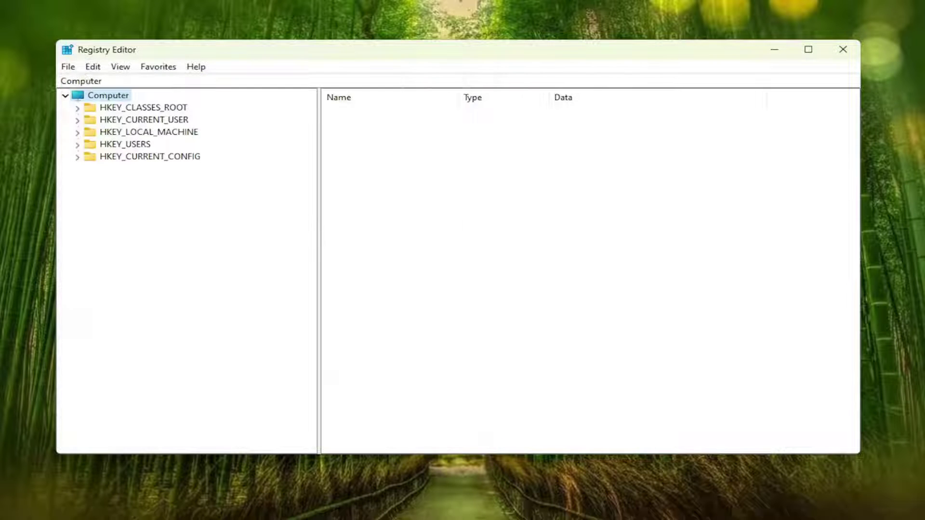
Open File > Import and cancel it without importing anything.
click(68, 67)
click(79, 84)
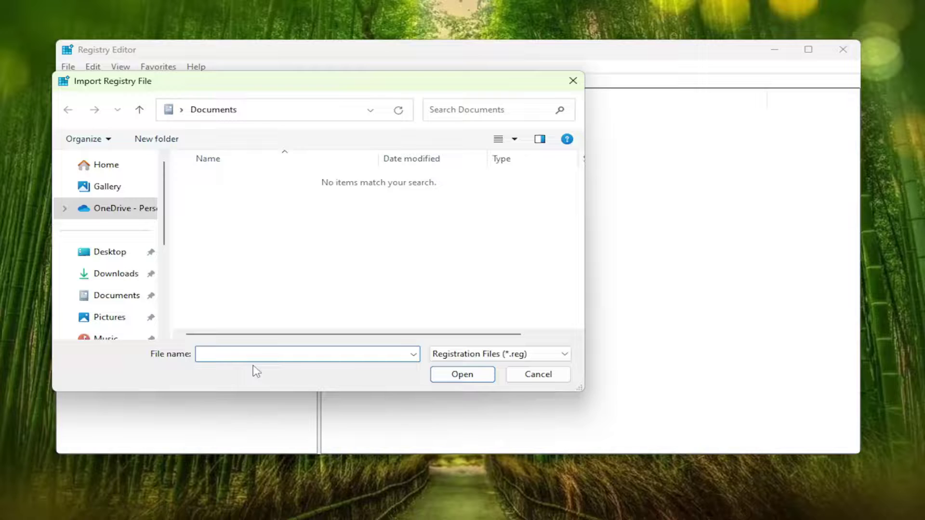
click(555, 377)
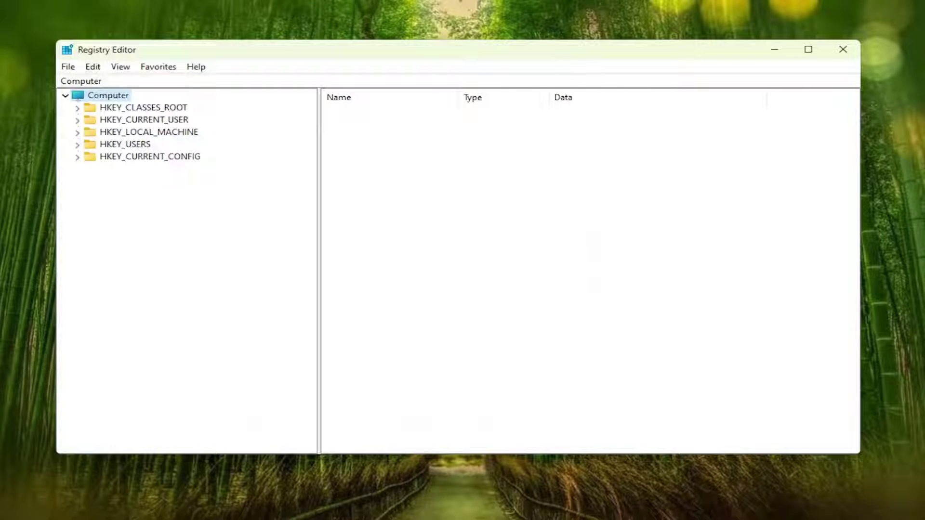
Expand HKEY_LOCAL_MACHINE\SYSTEM\CurrentControlSet\Control and select the FileSystem key.
double_click(153, 135)
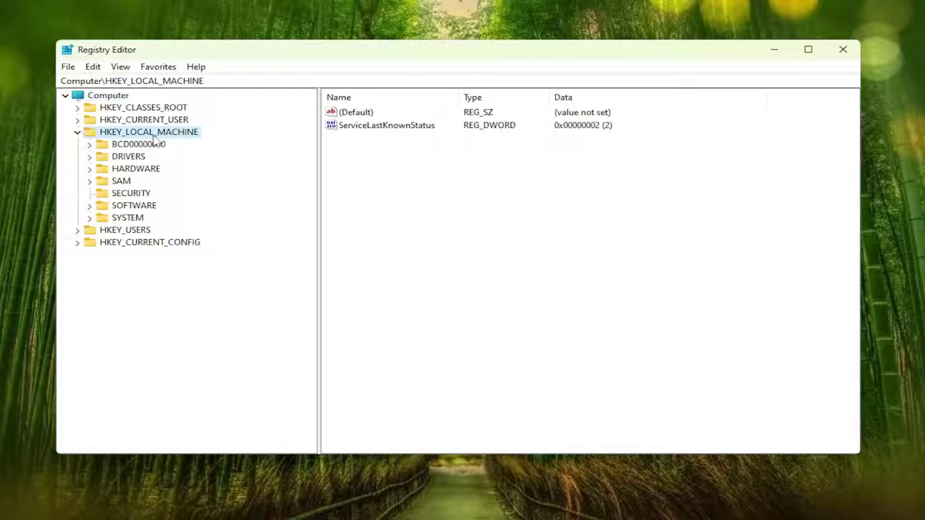
double_click(127, 219)
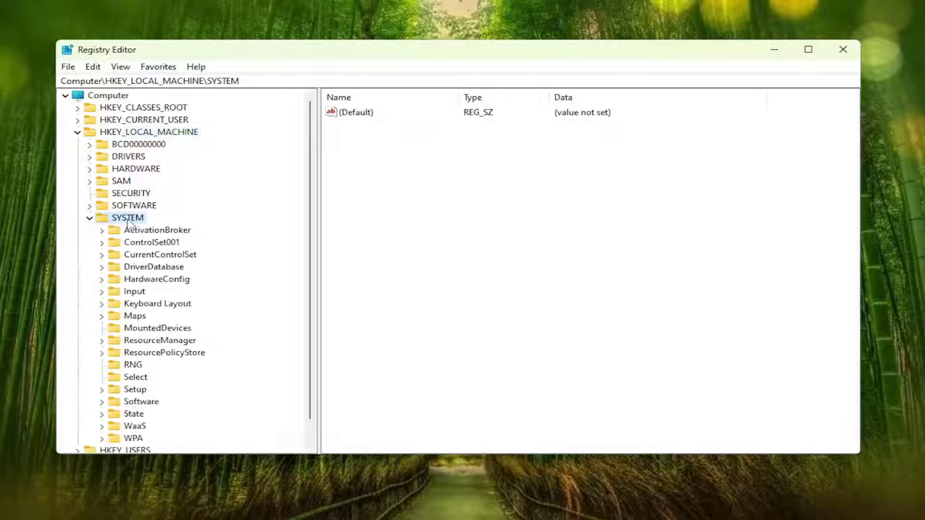
double_click(155, 257)
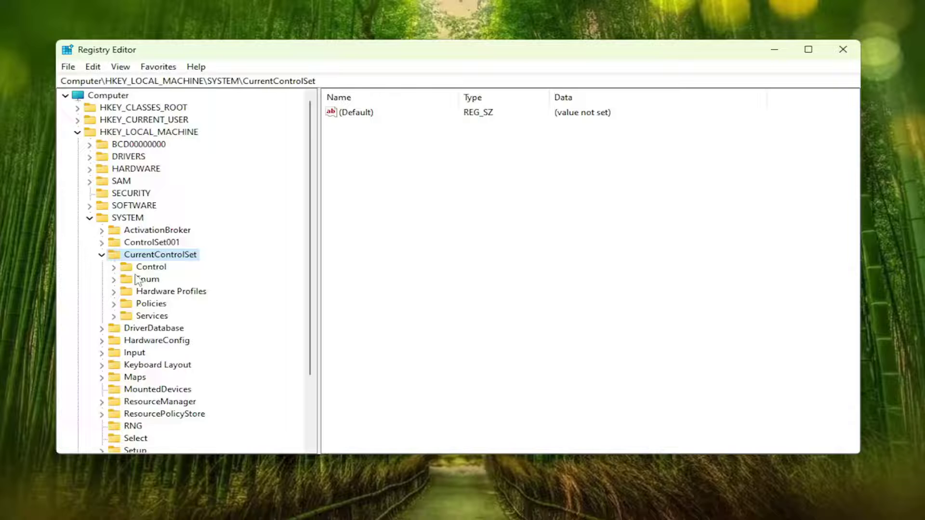
double_click(140, 268)
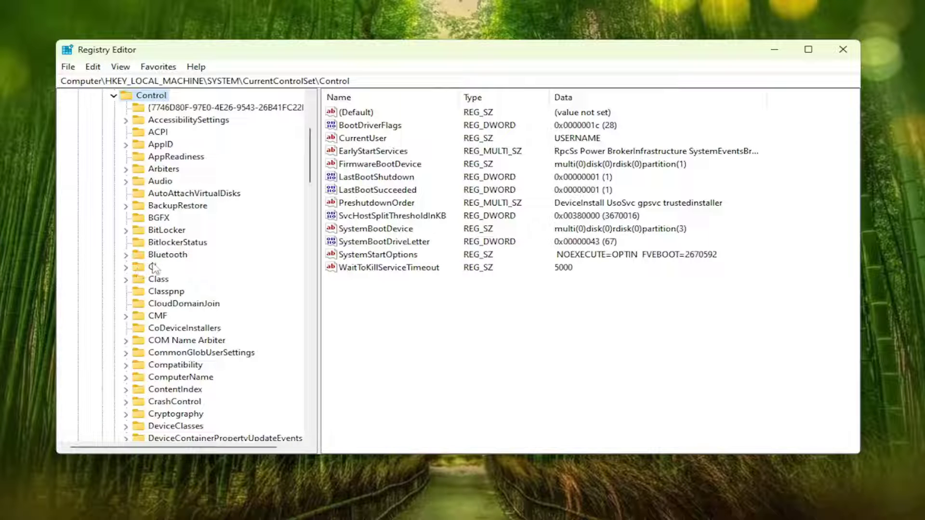
scroll(181, 285, down, 6)
scroll(177, 284, down, 3)
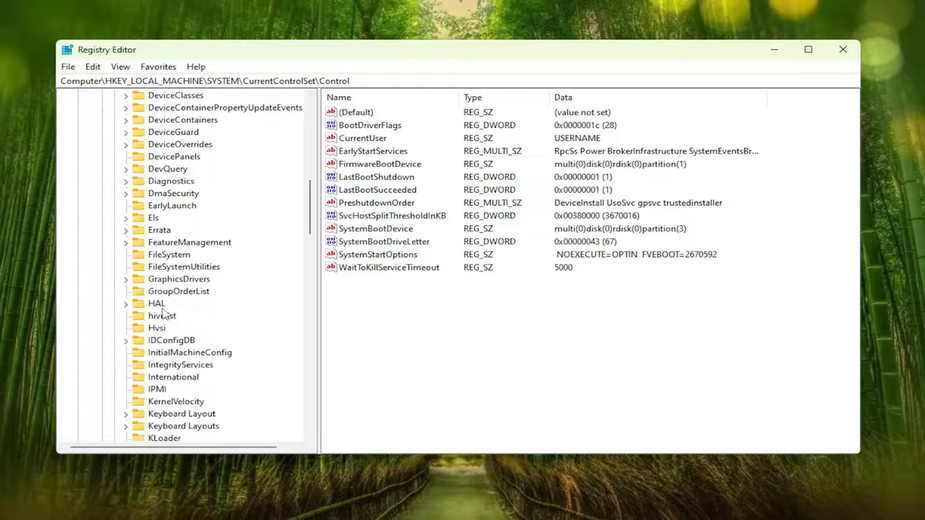
click(160, 258)
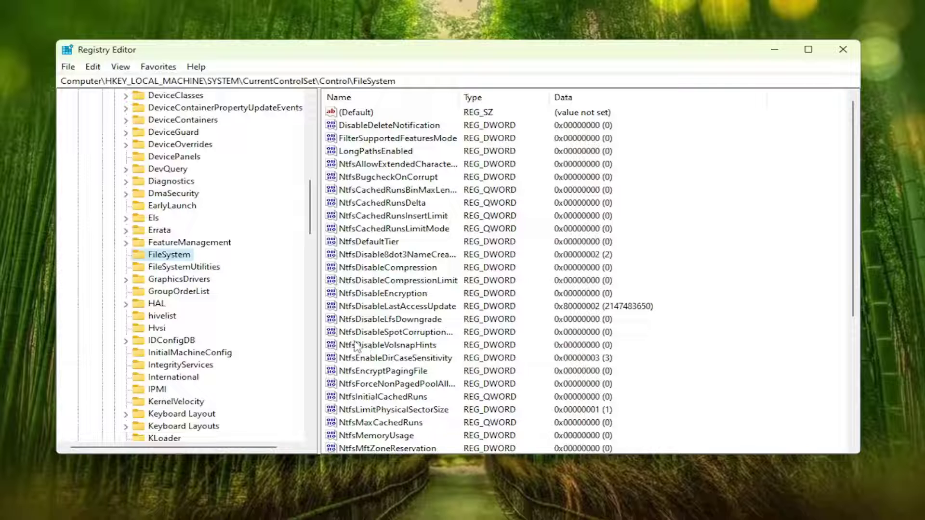
Set NtfsDisableEncryption's value data to 0.
click(363, 370)
scroll(368, 310, down, 1)
click(373, 255)
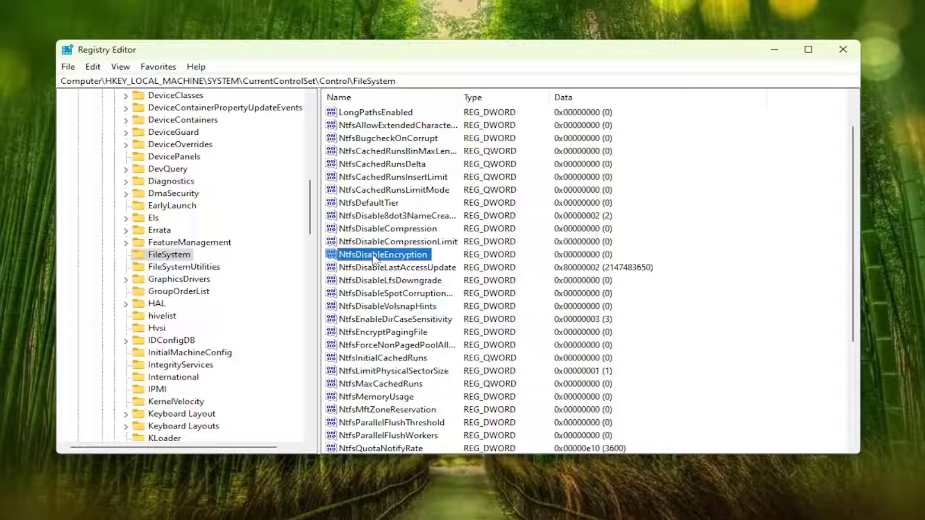
double_click(375, 255)
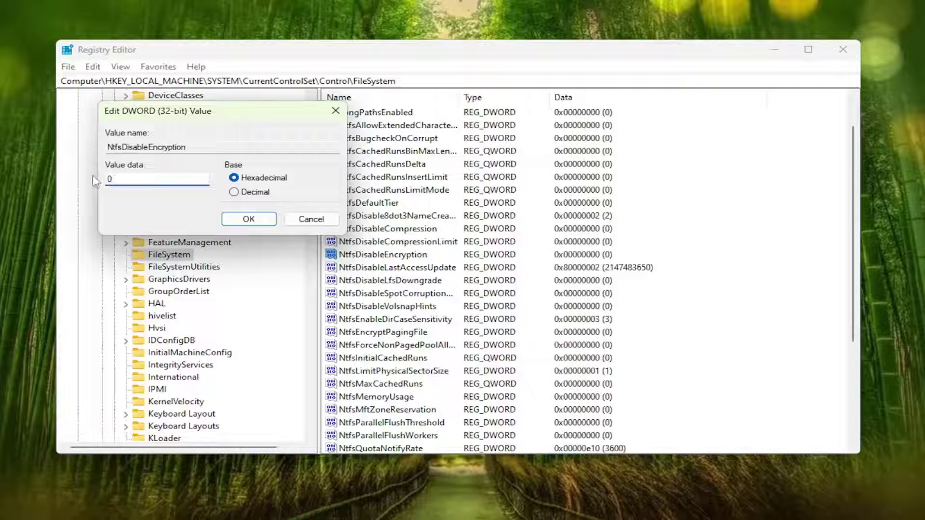
click(246, 221)
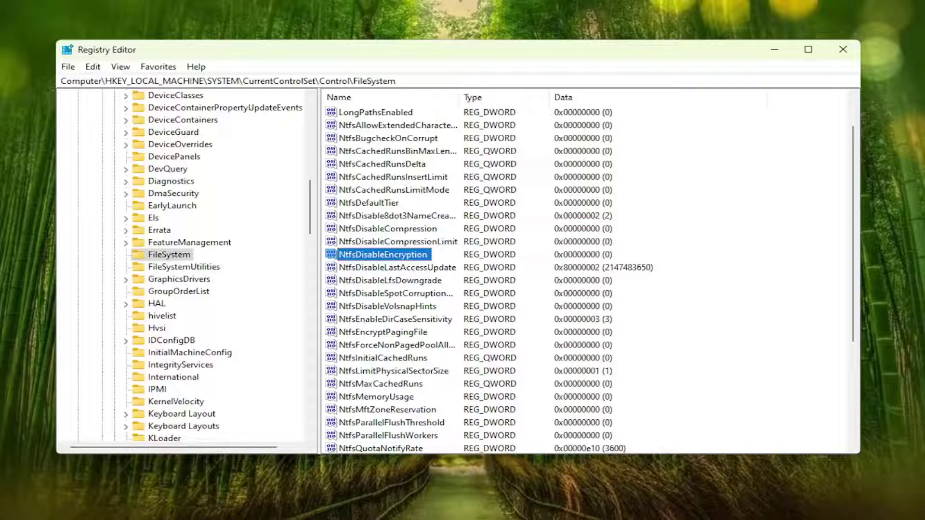
scroll(214, 238, up, 5)
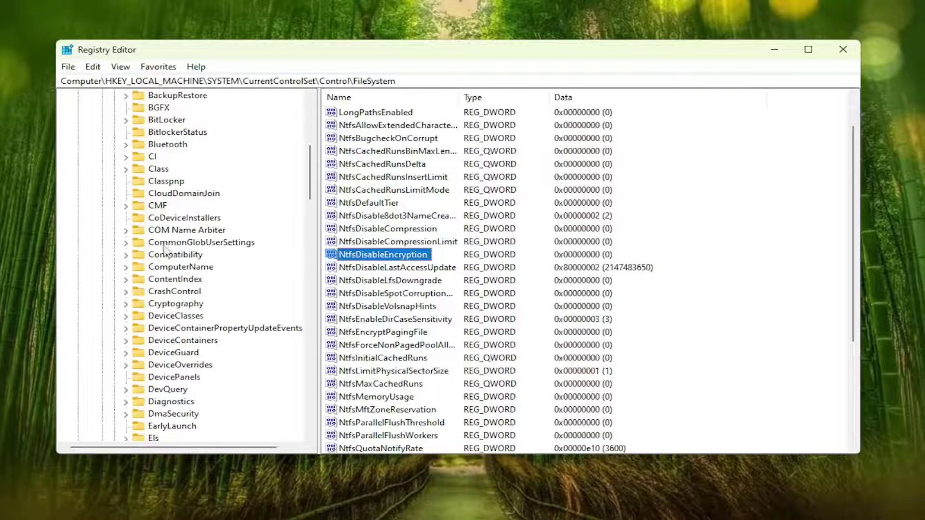
scroll(215, 237, up, 5)
scroll(215, 238, up, 3)
Collapse Control, CurrentControlSet, SYSTEM and HKEY_LOCAL_MACHINE, then select Computer.
click(153, 267)
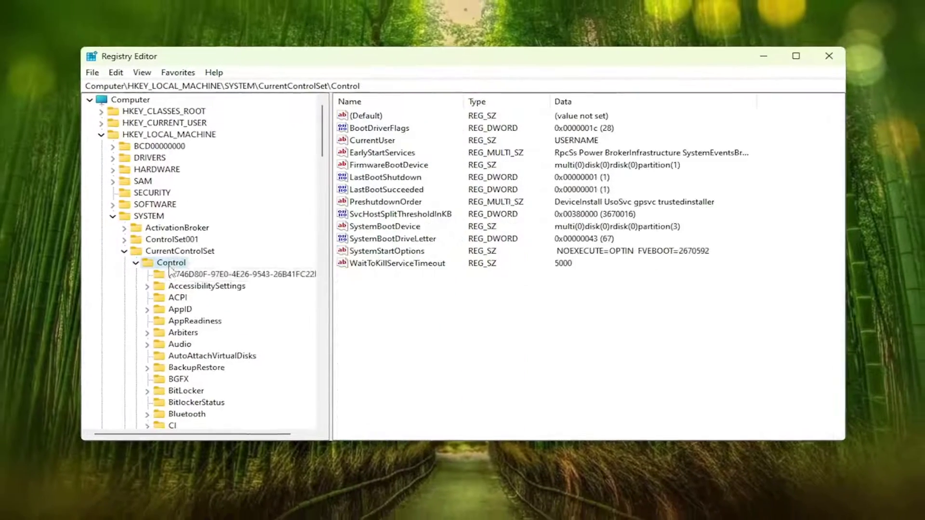
double_click(169, 266)
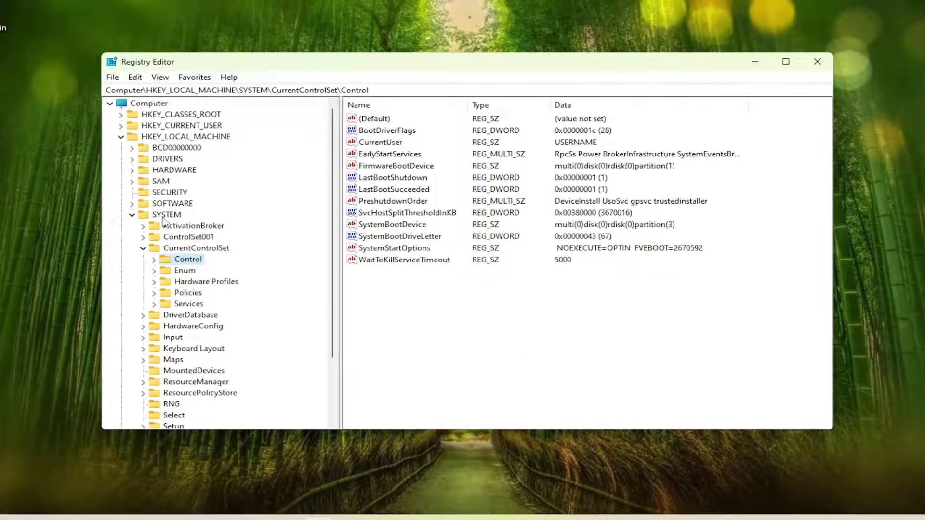
double_click(201, 241)
double_click(191, 212)
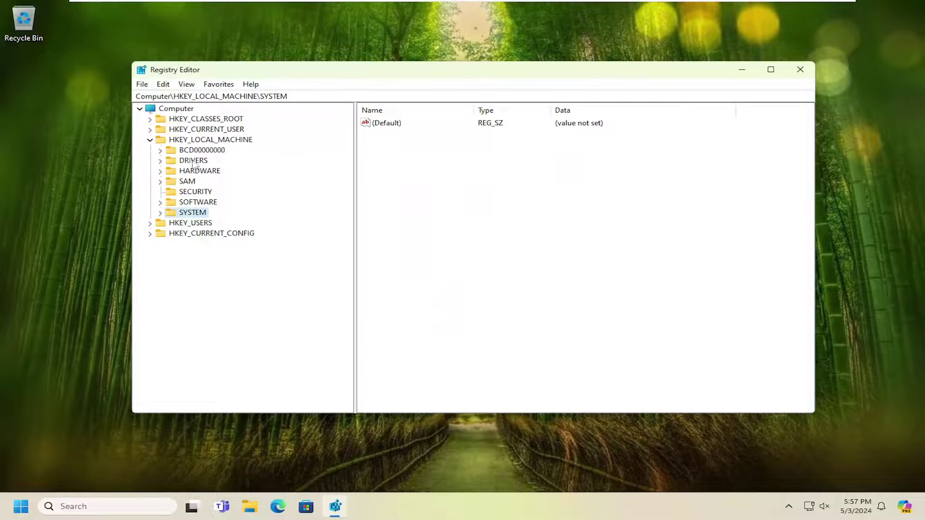
double_click(201, 141)
click(173, 109)
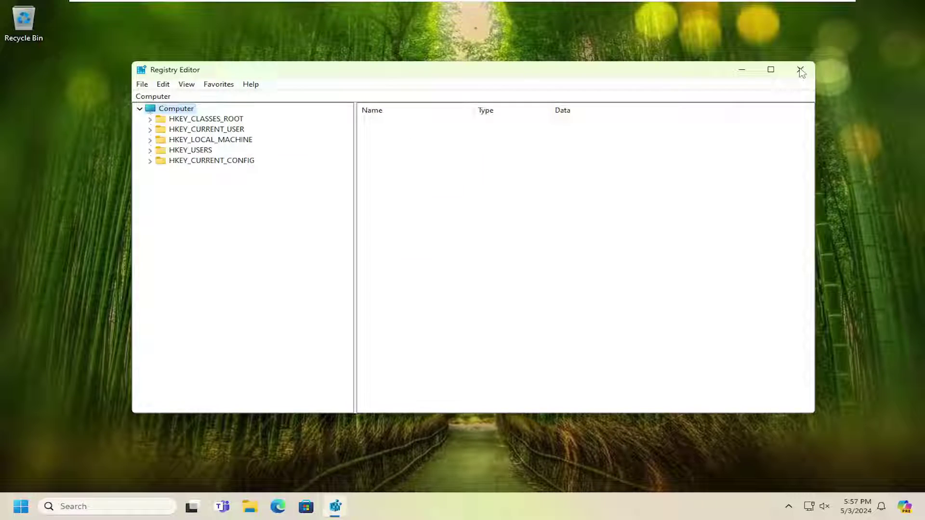
Close Registry Editor and launch Services from a Start menu search.
click(800, 70)
right_click(21, 505)
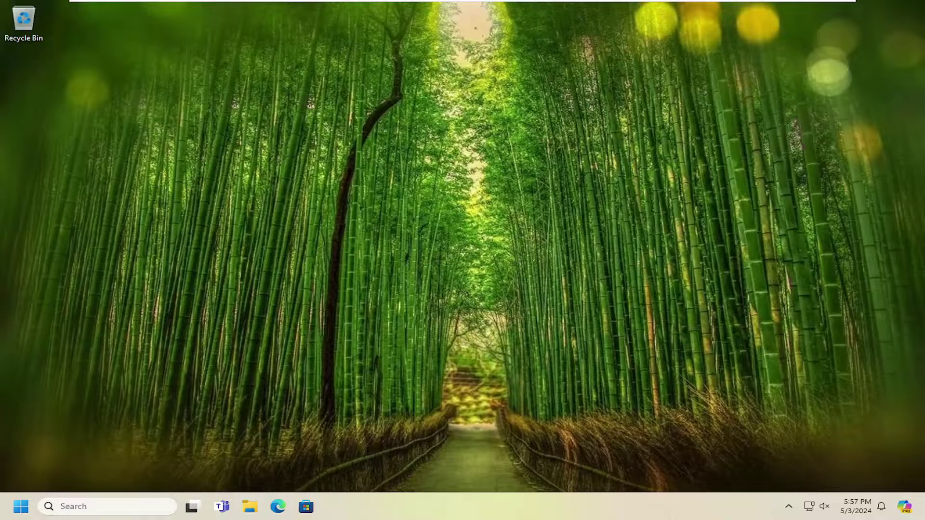
click(8, 510)
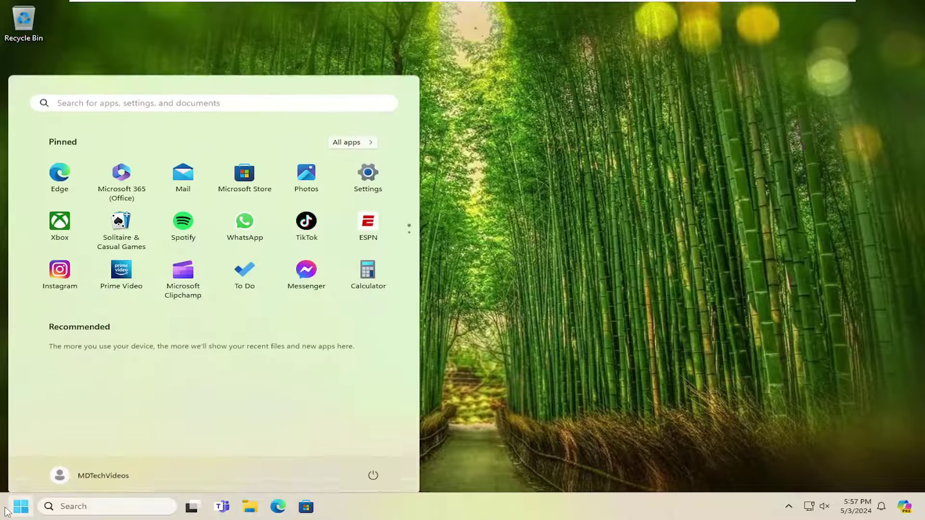
text(services)
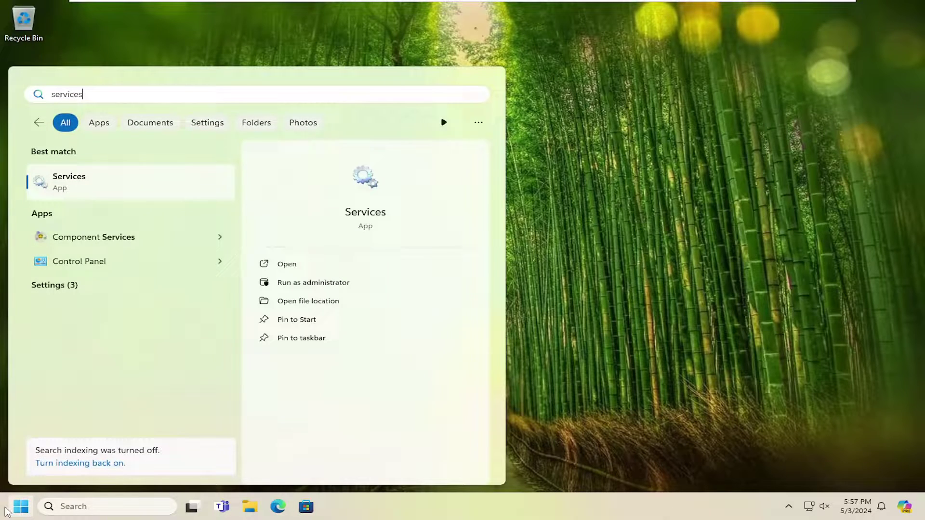
click(70, 181)
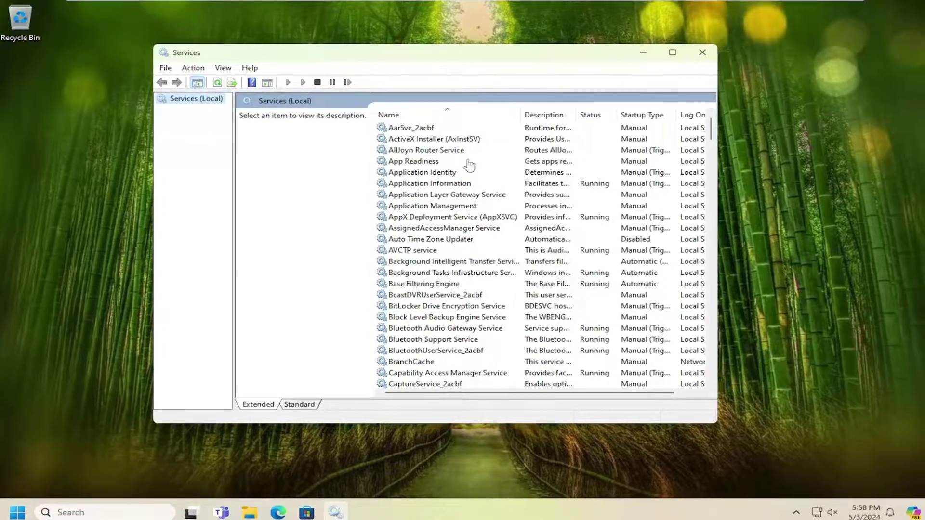
Start the Encrypting File System (EFS) service with Manual startup, then close Services.
click(445, 204)
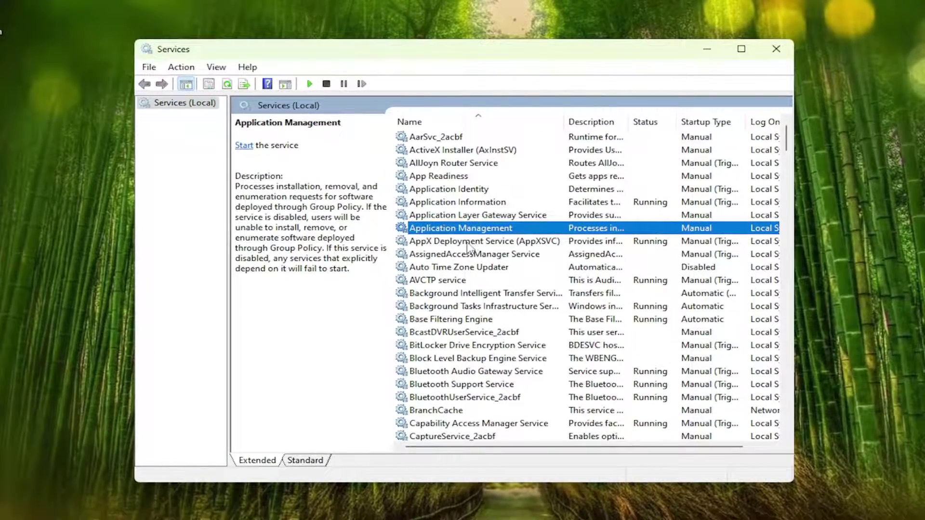
scroll(465, 259, down, 3)
scroll(466, 260, down, 4)
scroll(459, 289, down, 6)
scroll(451, 318, down, 6)
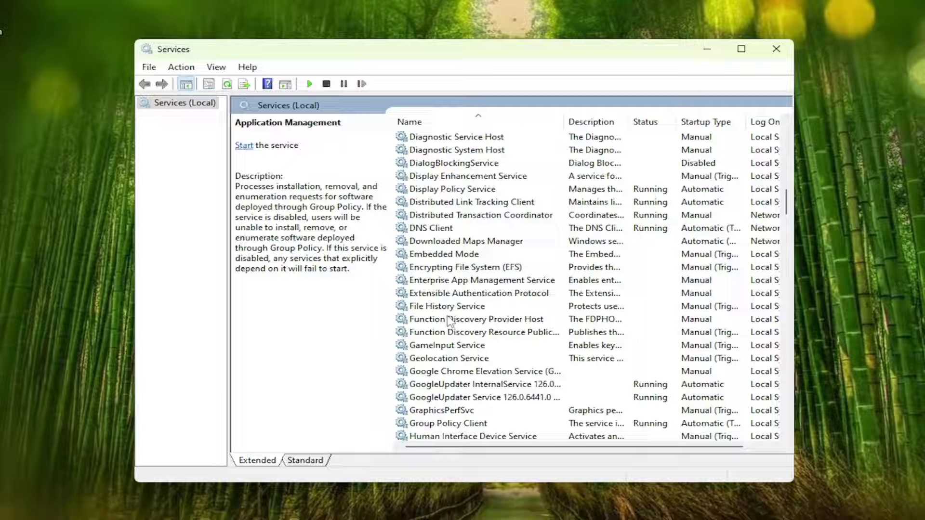
double_click(438, 267)
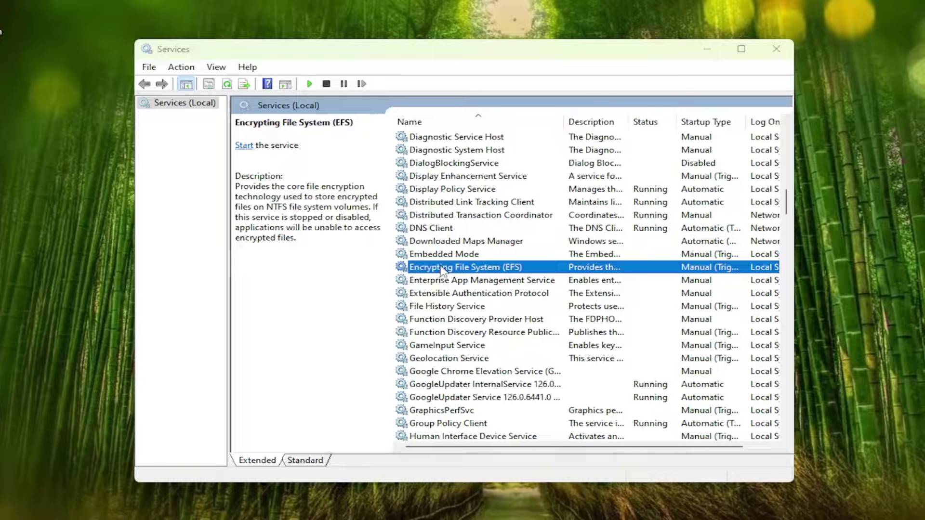
click(527, 282)
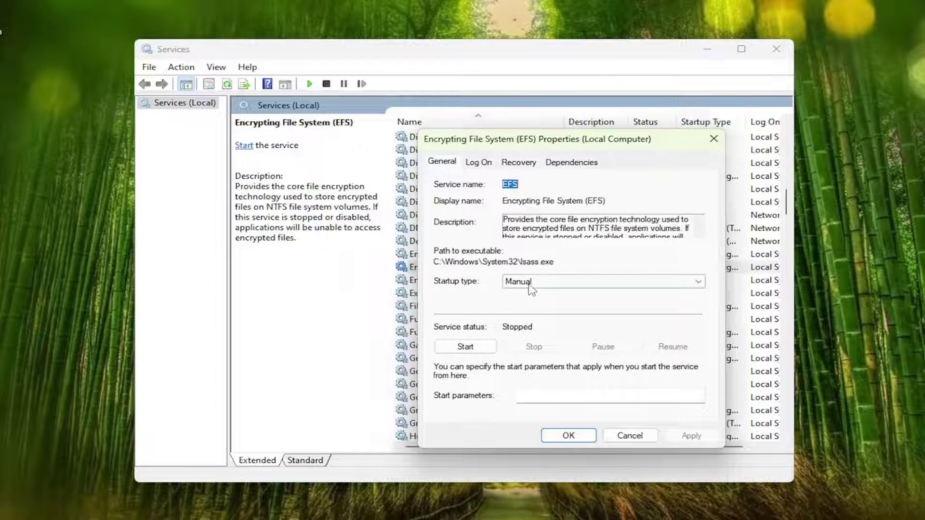
click(463, 361)
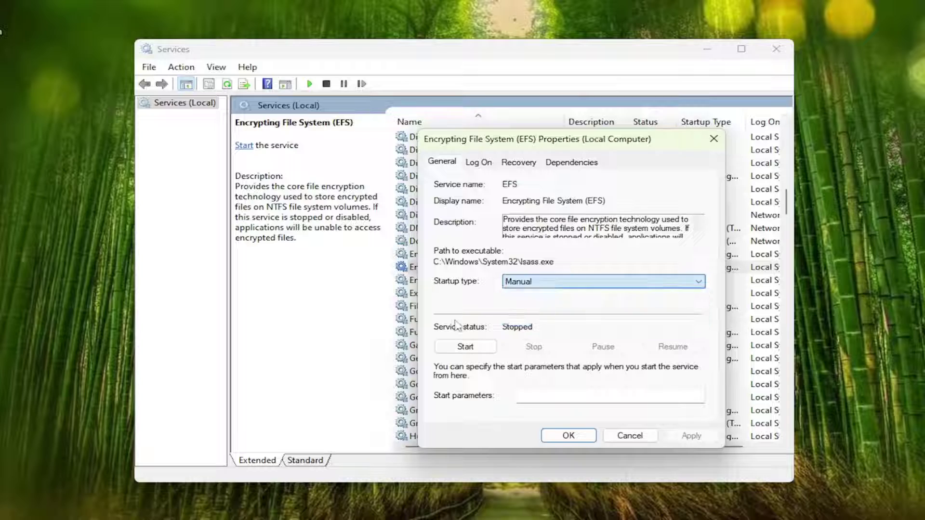
click(462, 347)
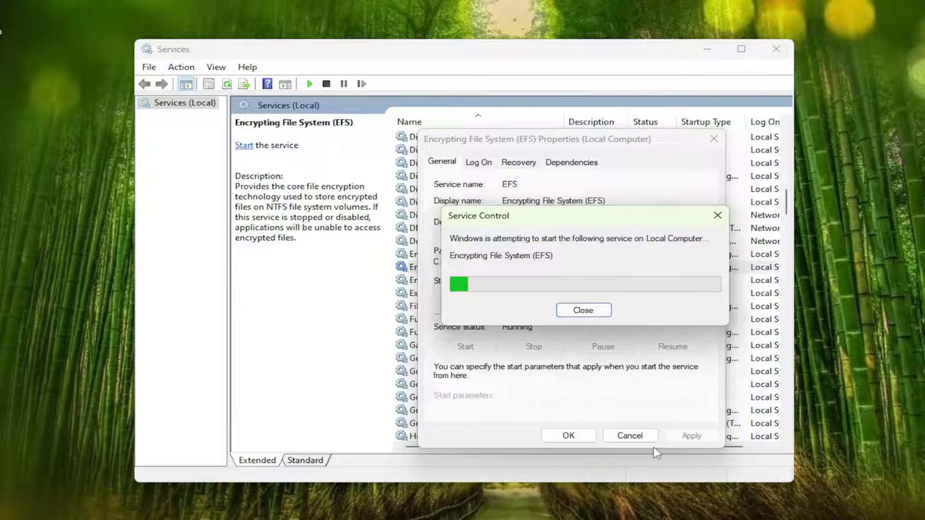
click(568, 435)
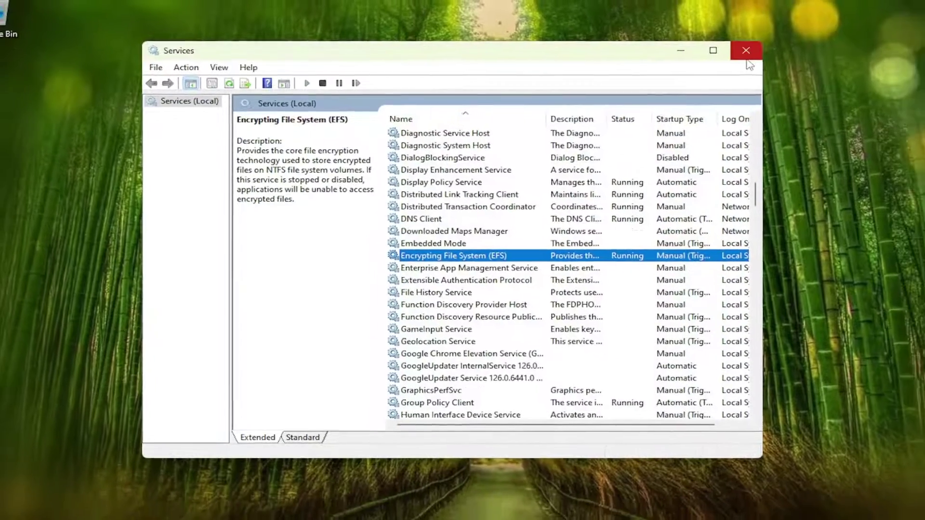
click(746, 52)
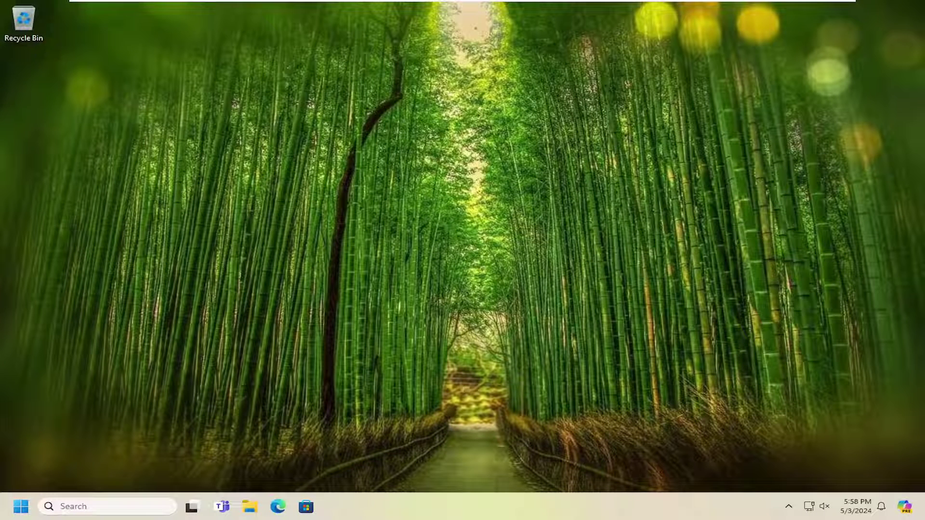